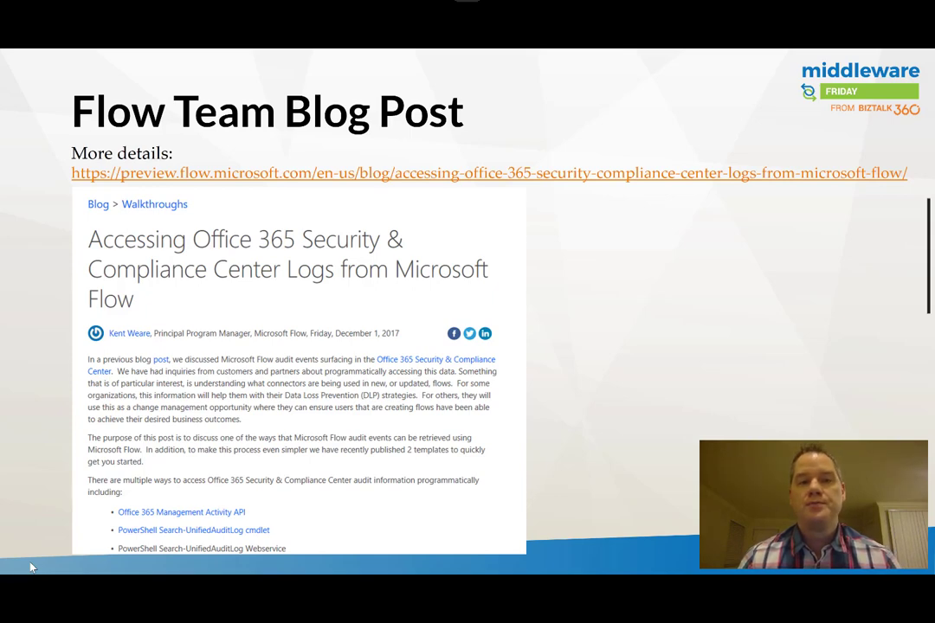
Advance through the Office 365 Security and Compliance slides to the audit entry Details slide.
left_click(449, 515)
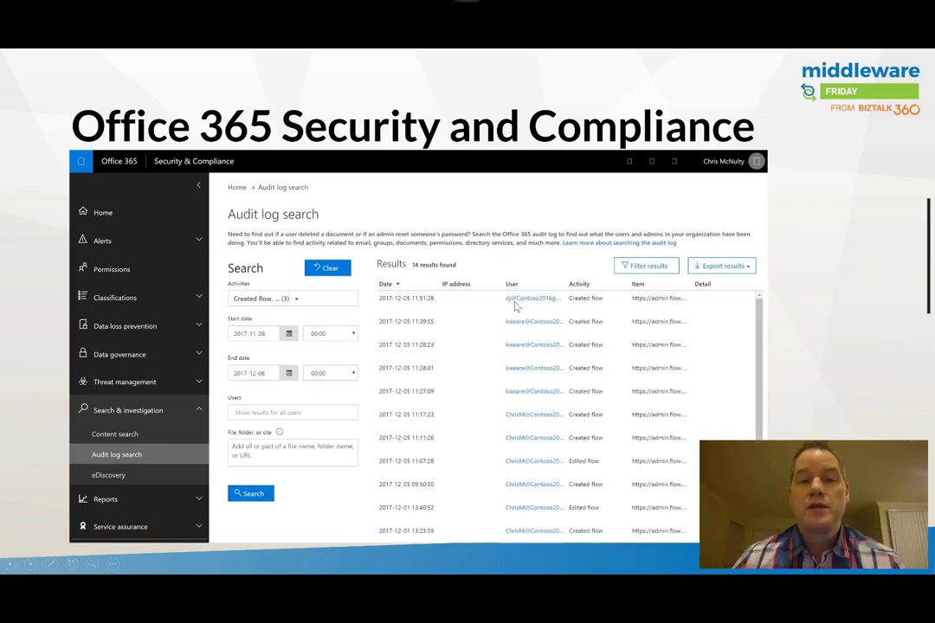
left_click(396, 312)
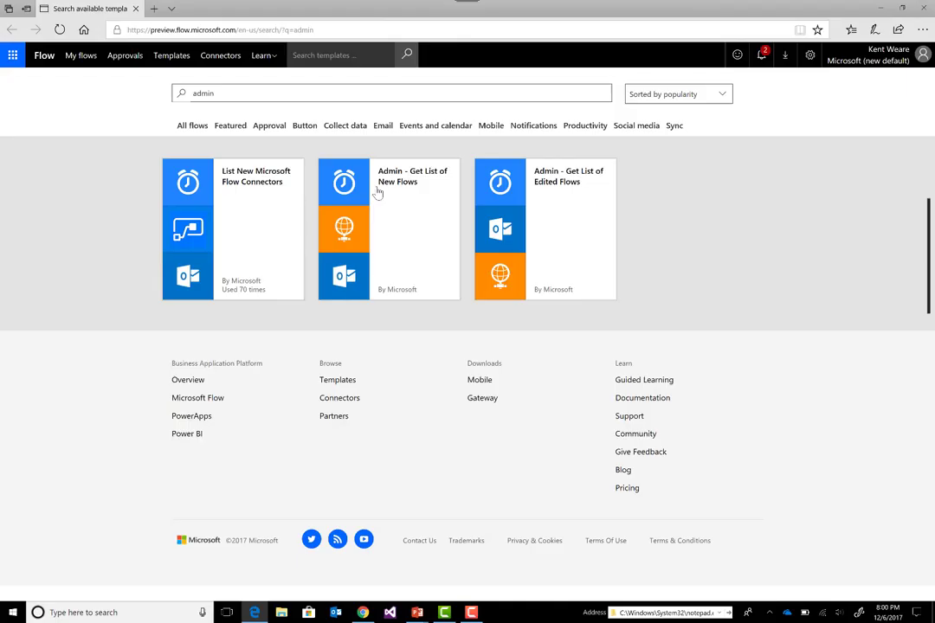
Open the Admin - Get List of New Flows template and review its recurrence and variable steps.
left_click(389, 237)
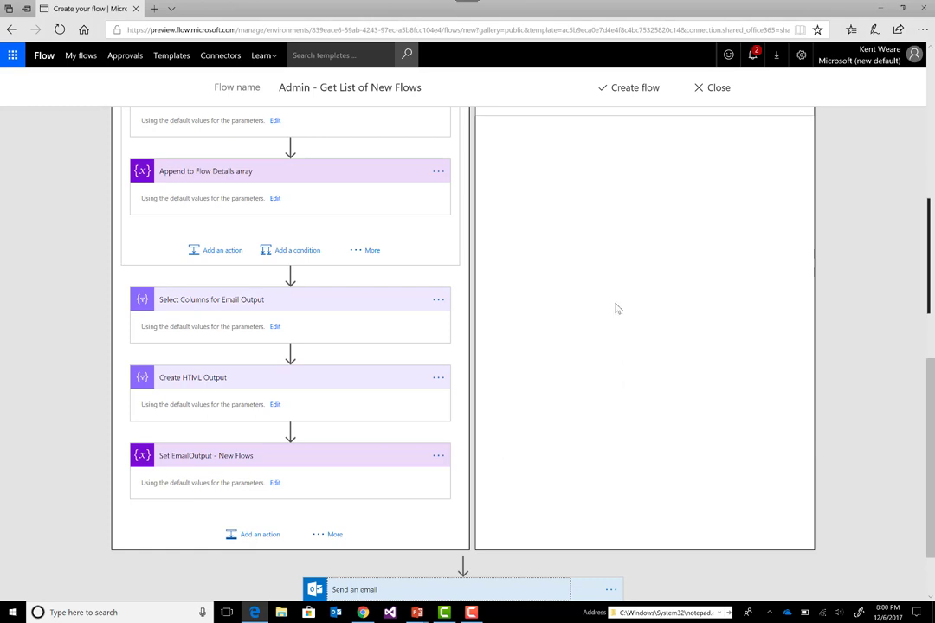
scroll(614, 346, "up", 3)
scroll(615, 346, "up", 4)
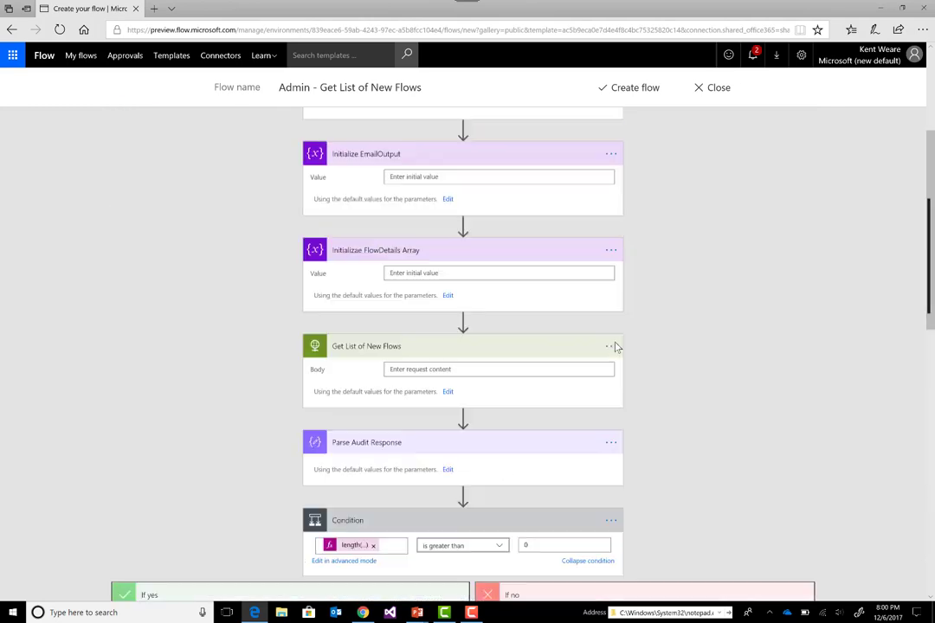
scroll(617, 346, "up", 3)
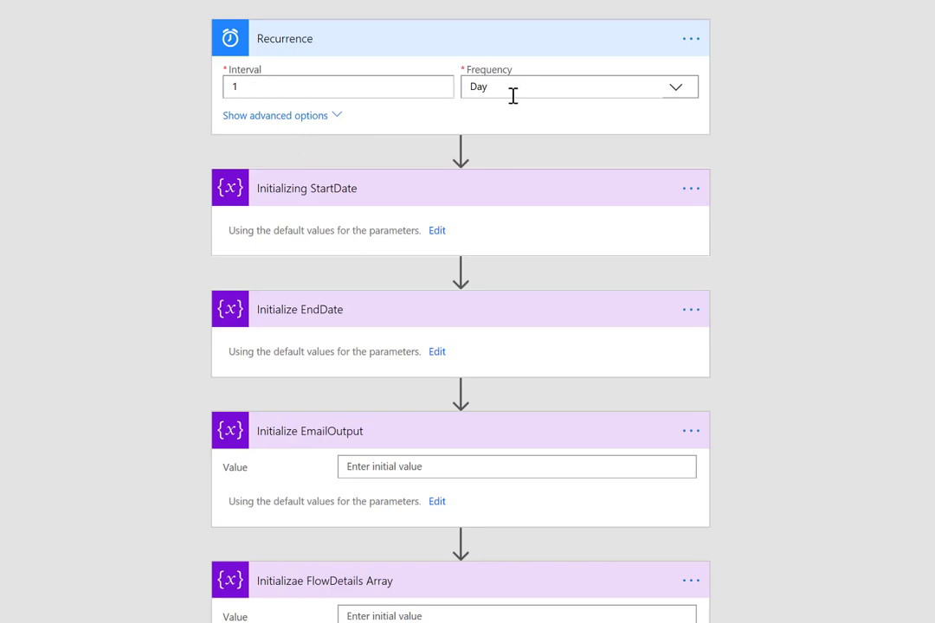
scroll(543, 211, "down", 3)
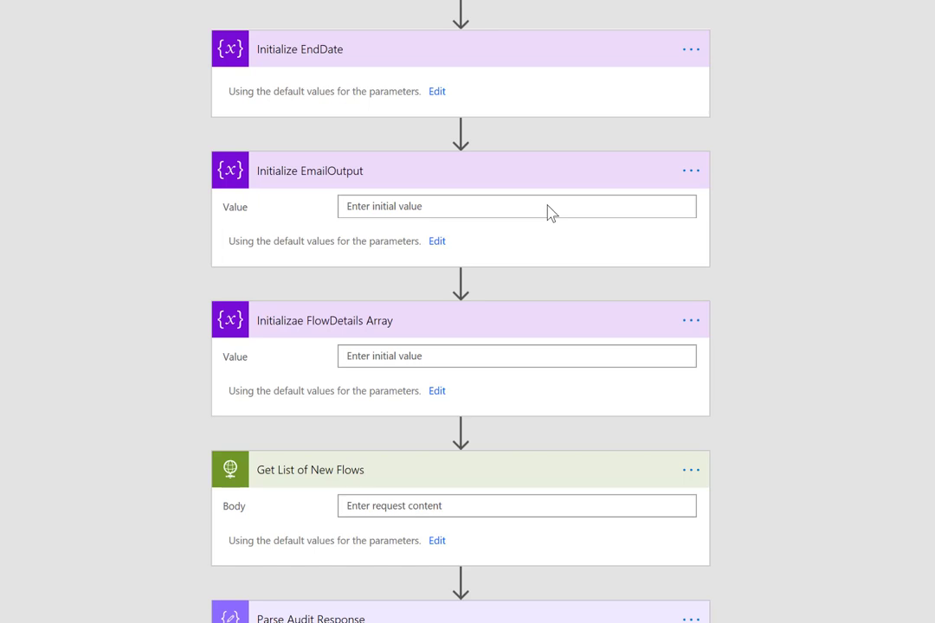
Expand the Get List of New Flows HTTP action to show its Basic authentication and credential fields.
left_click(437, 542)
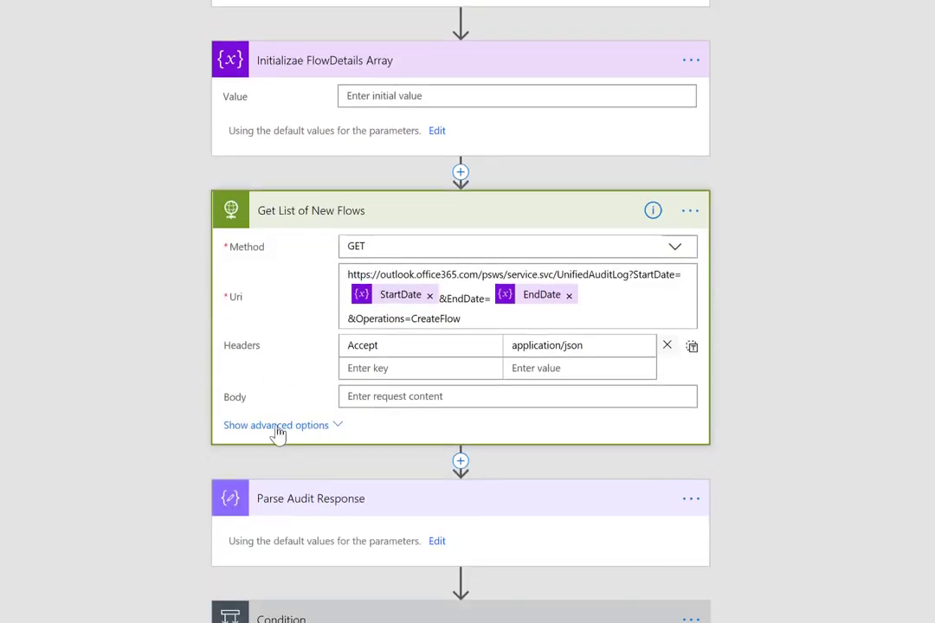
left_click(276, 427)
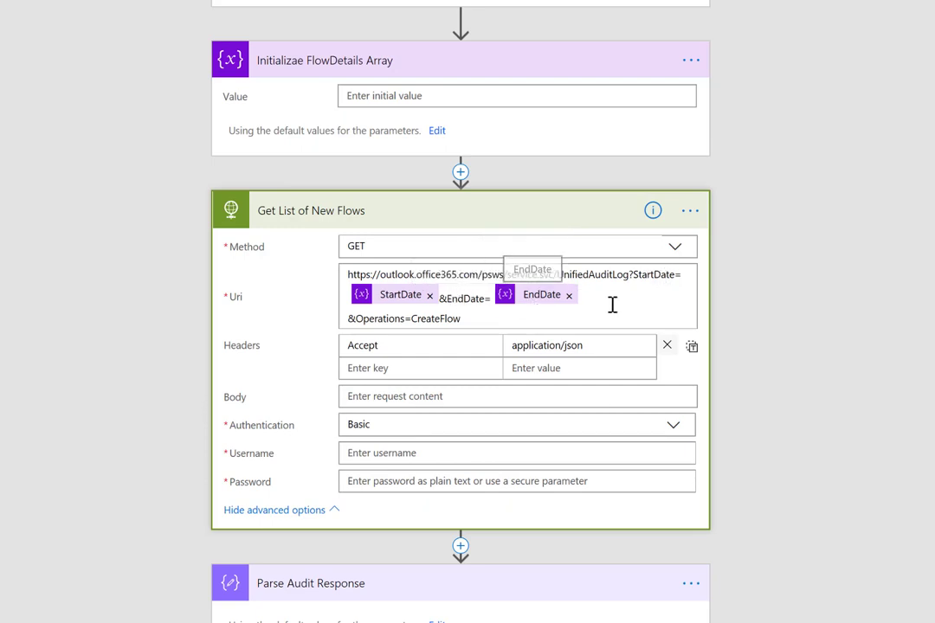
scroll(612, 304, "up", 5)
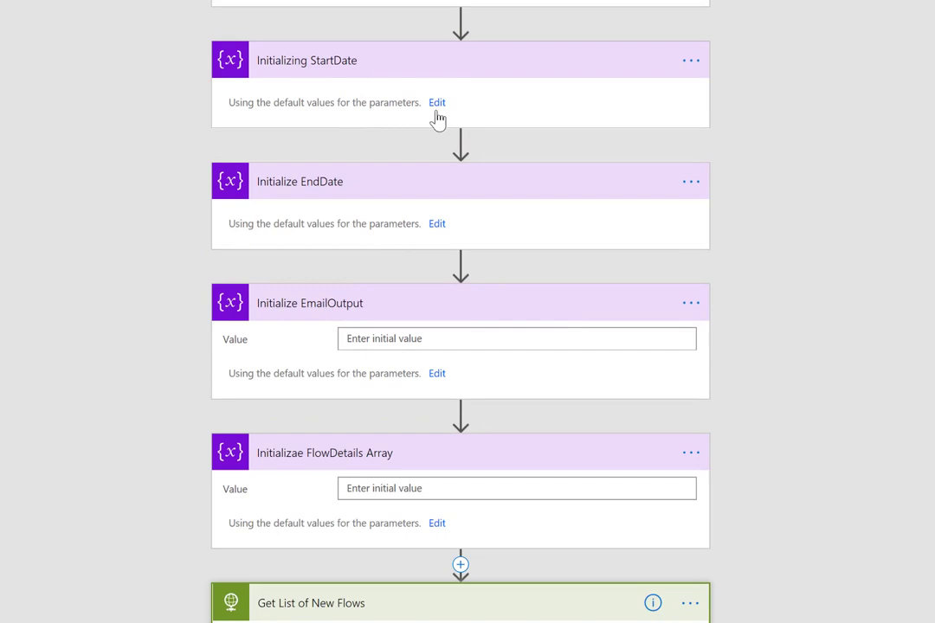
Expand StartDate and EndDate, view the startOfDay expression, then scroll to the length > 0 Condition.
left_click(436, 112)
left_click(438, 275)
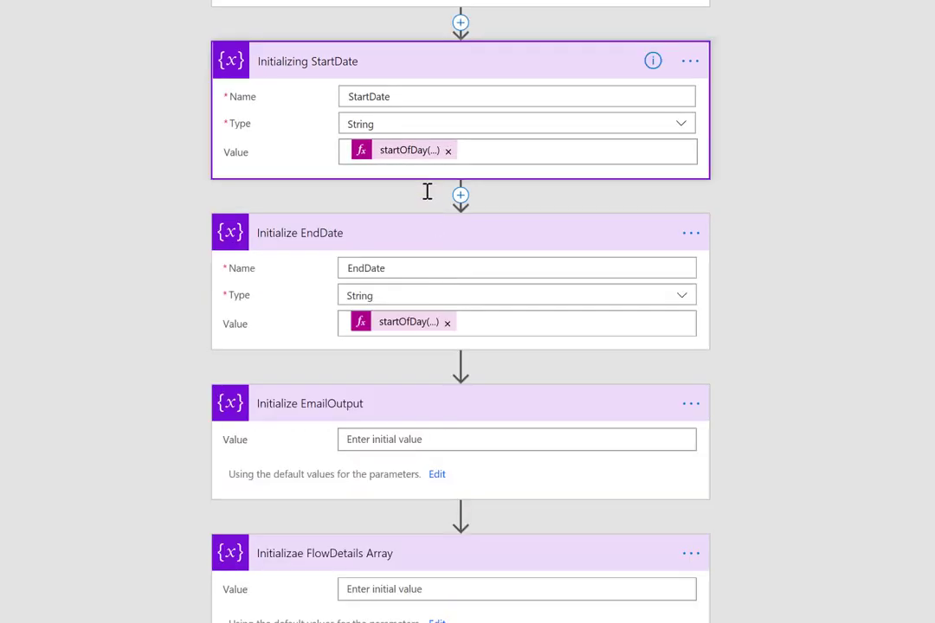
left_click(426, 266)
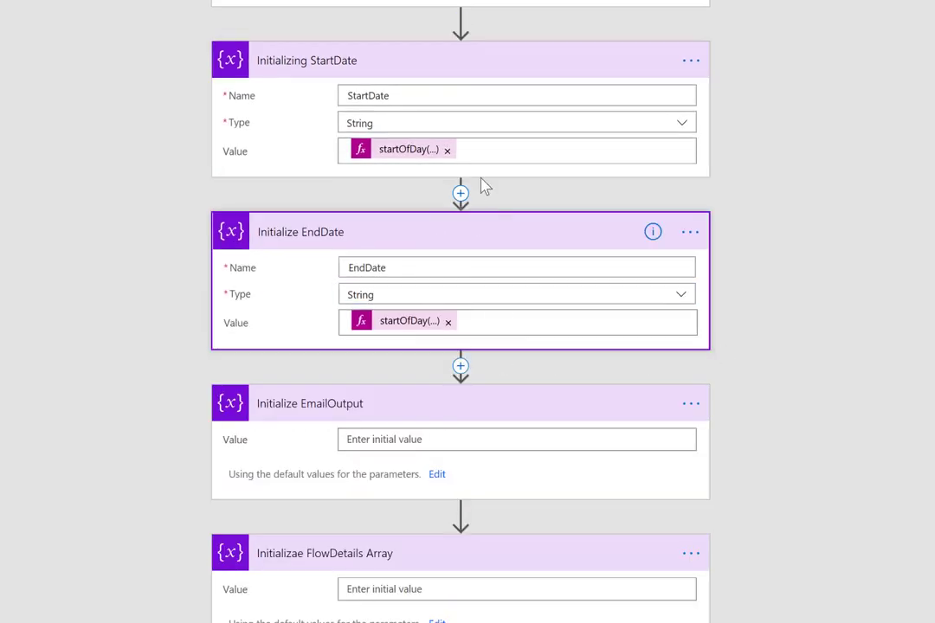
left_click(403, 327)
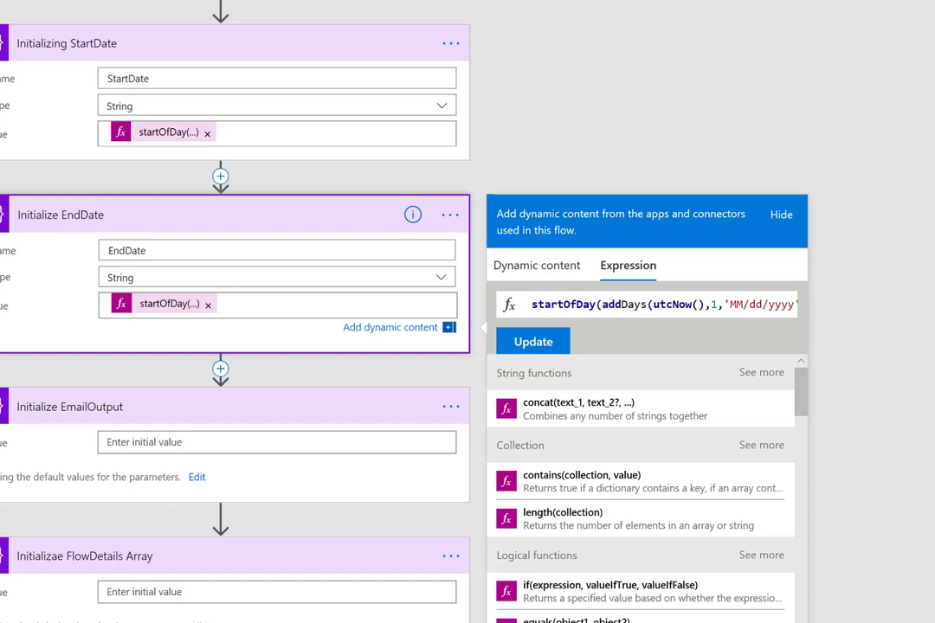
scroll(234, 346, "down", 5)
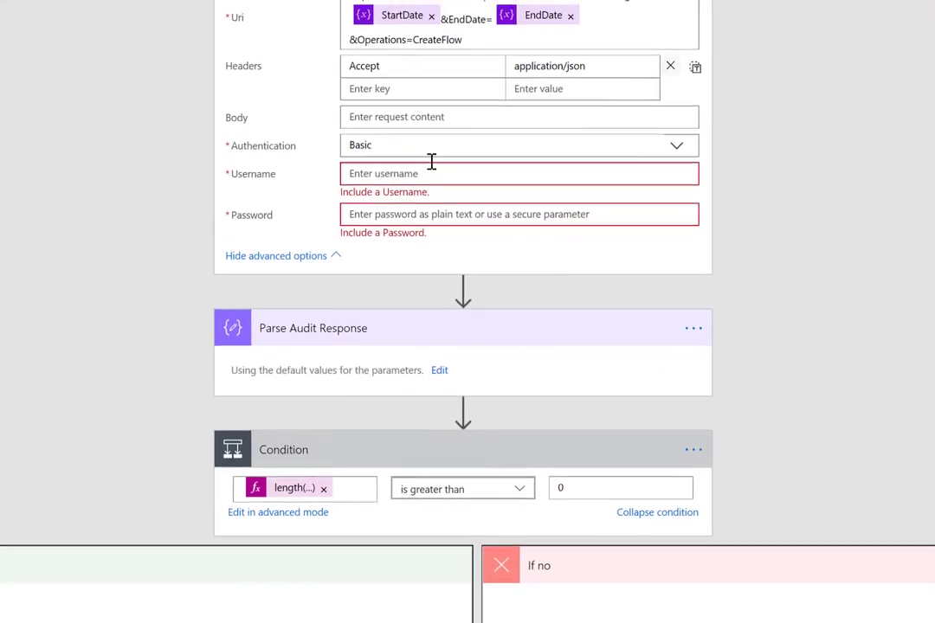
scroll(424, 162, "up", 3)
scroll(424, 191, "down", 2)
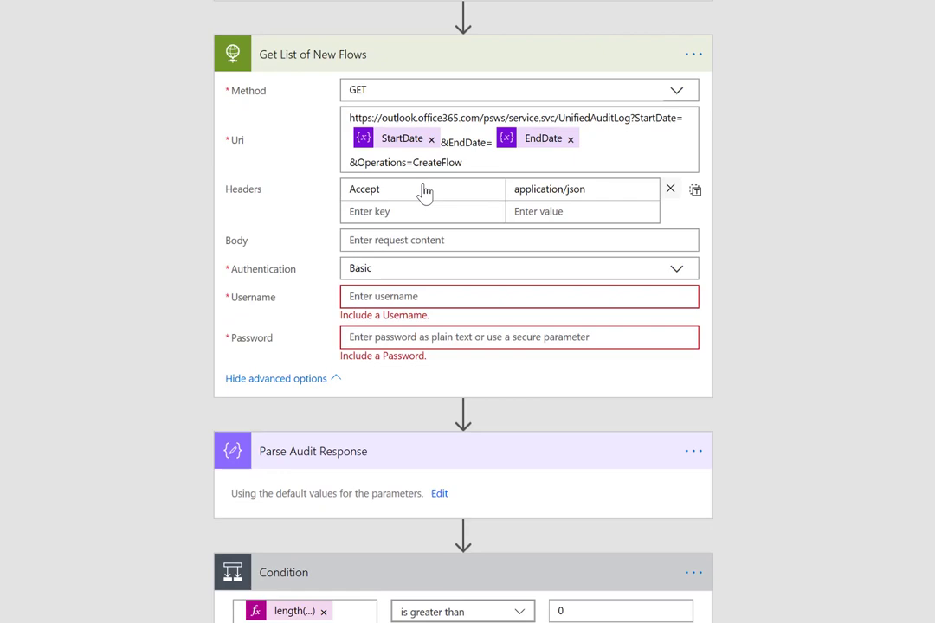
scroll(371, 311, "down", 3)
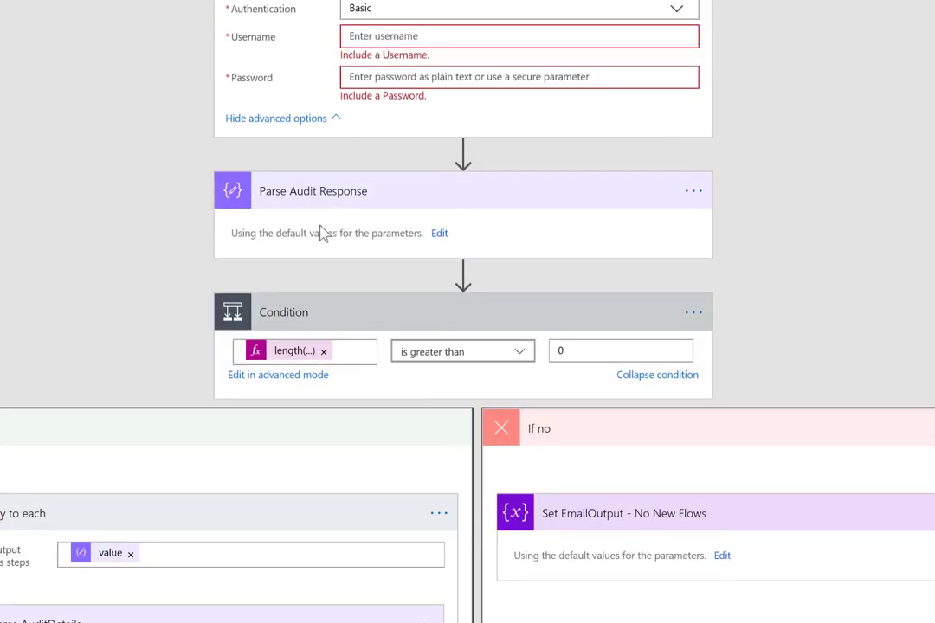
scroll(290, 325, "down", 3)
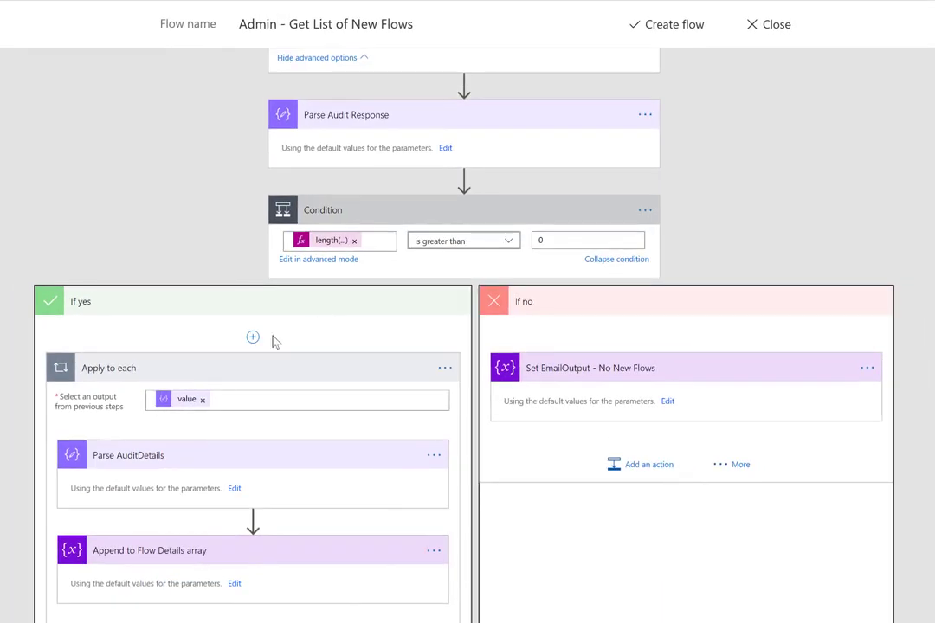
scroll(230, 283, "down", 2)
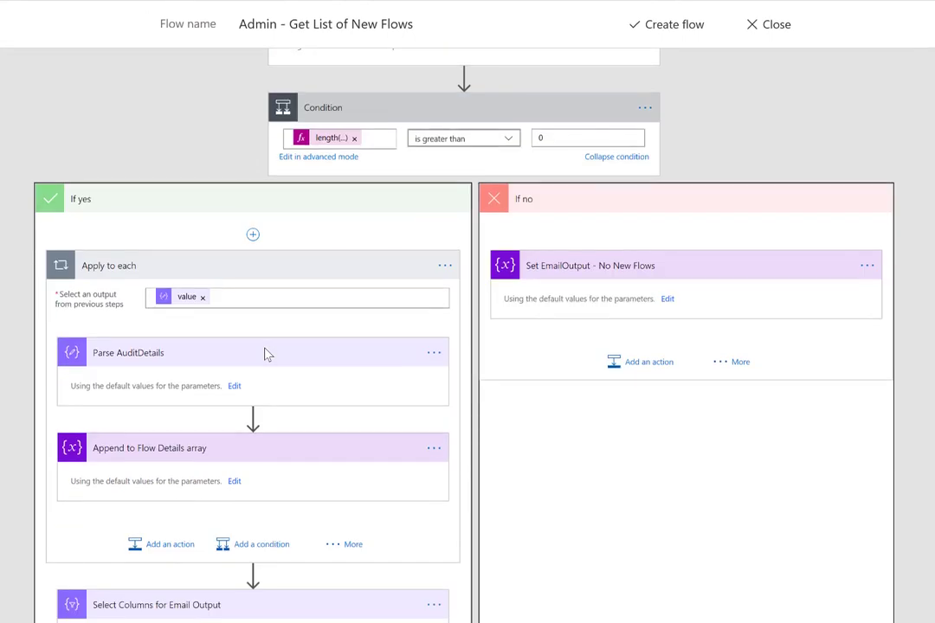
left_click(153, 361)
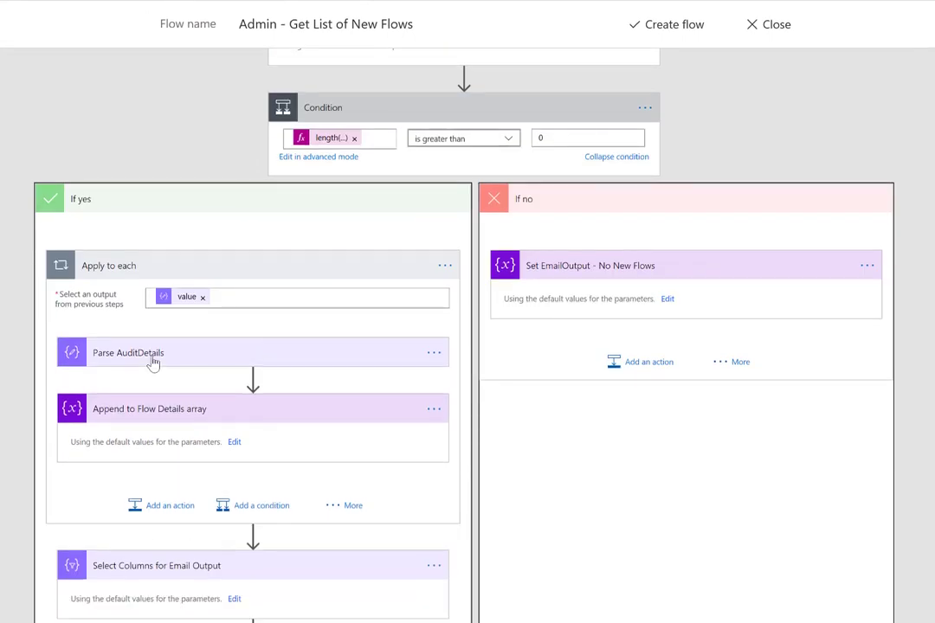
left_click(236, 391)
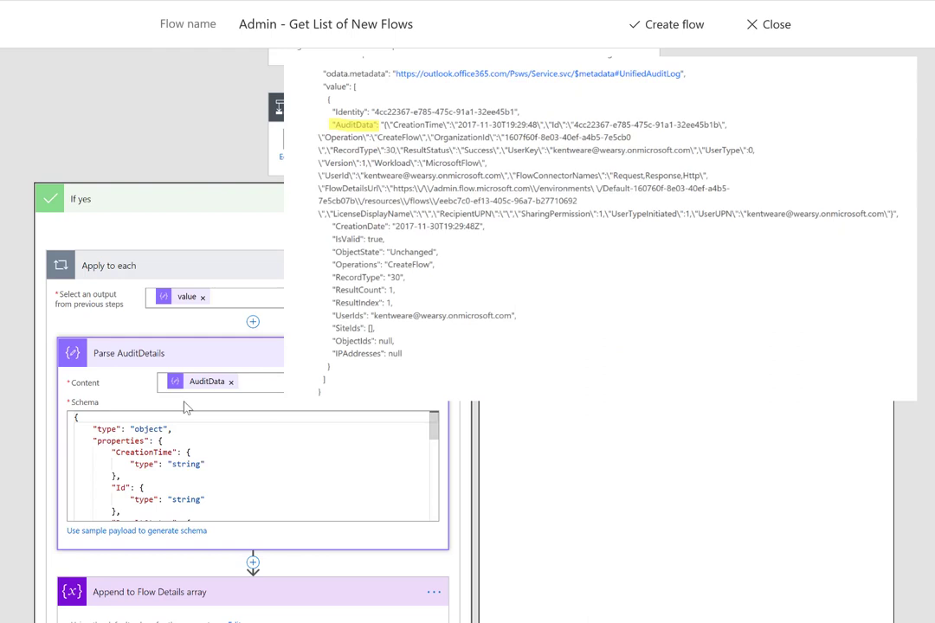
scroll(205, 411, "down", 5)
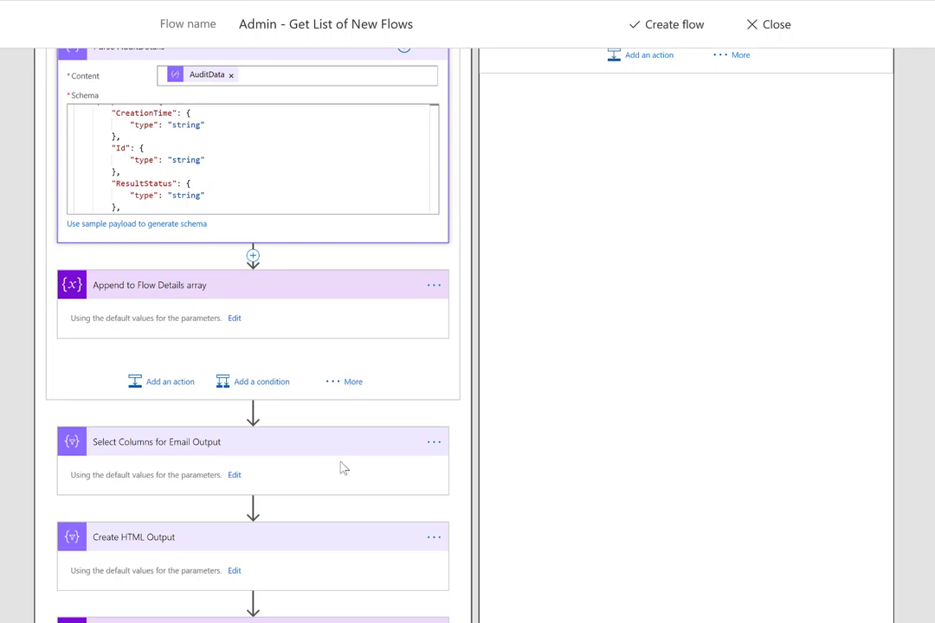
scroll(345, 470, "down", 3)
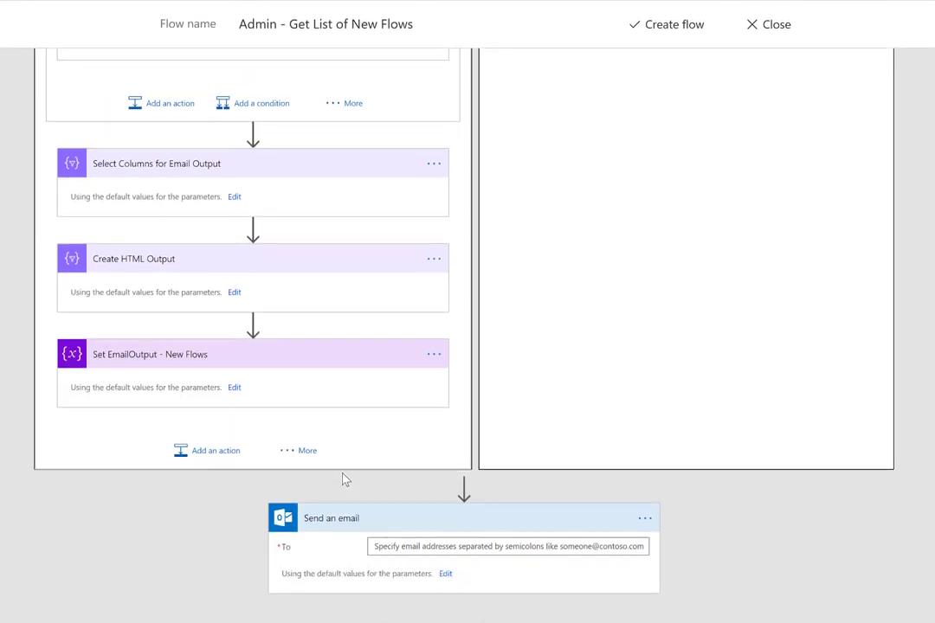
scroll(351, 476, "up", 6)
scroll(354, 473, "up", 3)
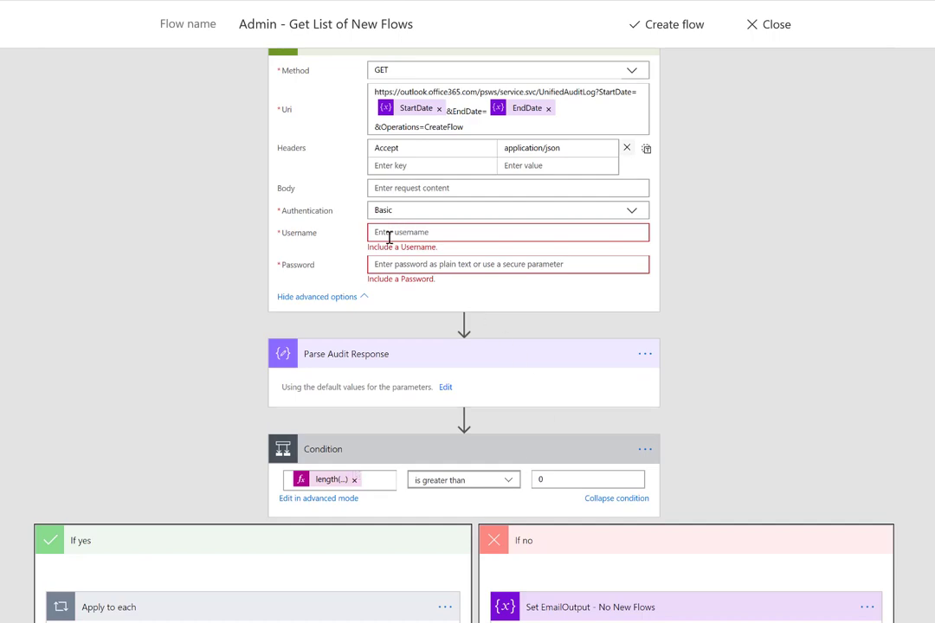
scroll(416, 433, "down", 5)
Scroll down the flow to the If no branch that sets EmailOutput to No New Flows.
scroll(432, 487, "down", 4)
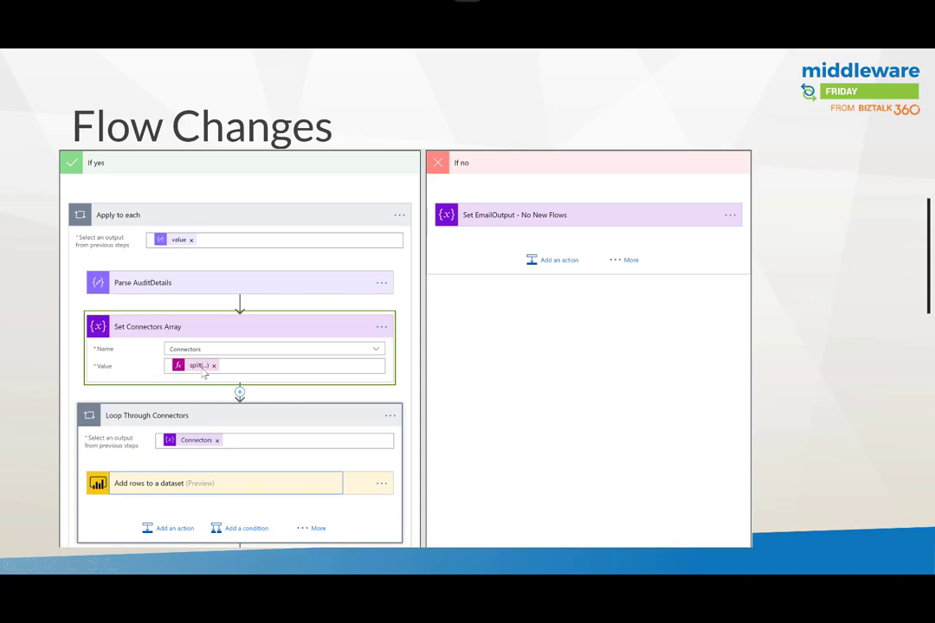
Reveal the Connectors value split(body('Parse_AuditDetails')?['FlowConnectorNames'],',') on the Flow Changes slide.
key("Right")
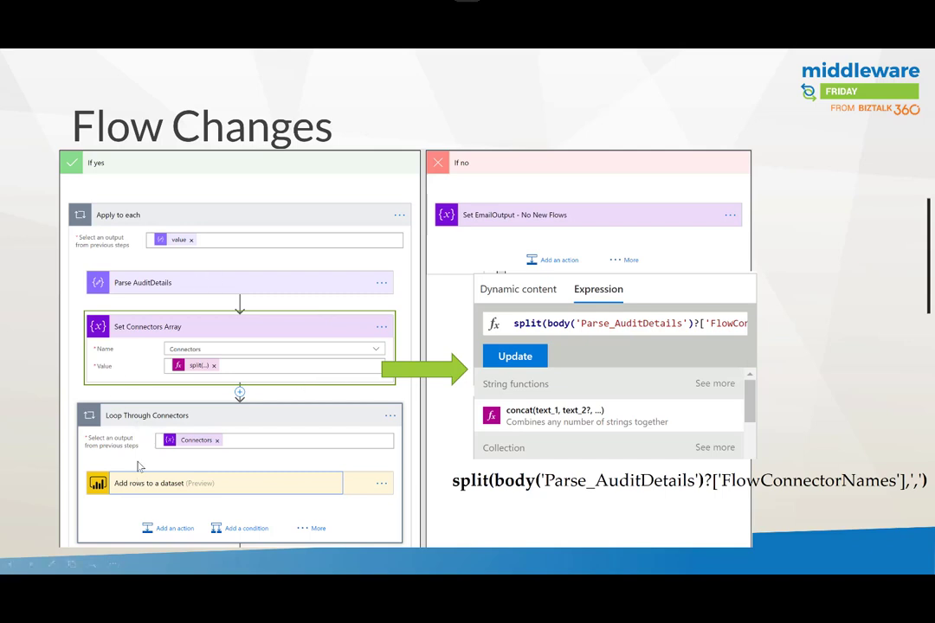
Advance to the slide showing the Add rows to a dataset card with Connector set to item().
left_click(138, 468)
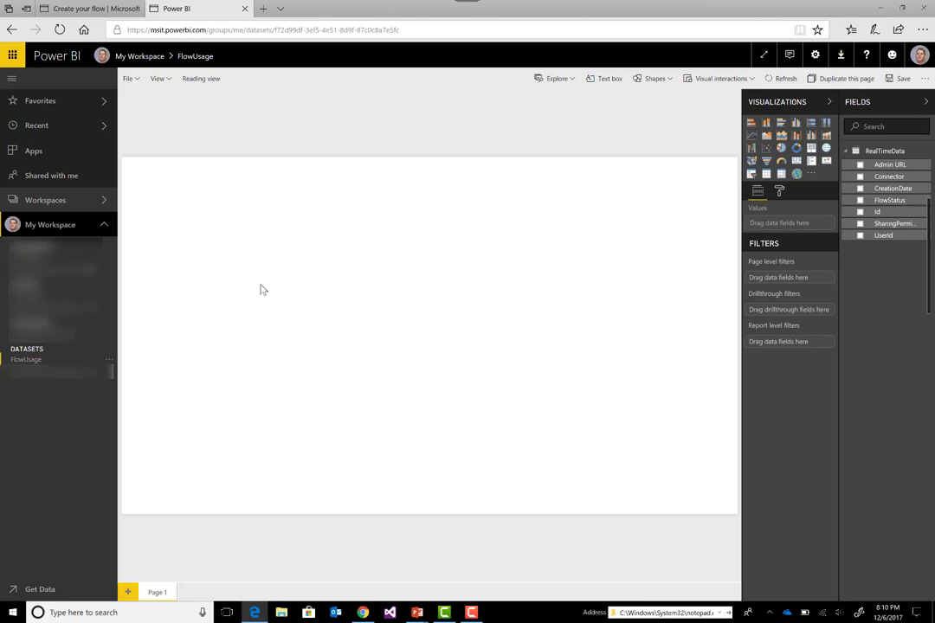
Collapse the navigation pane and place an empty Table visual at the bottom of the page.
left_click(30, 360)
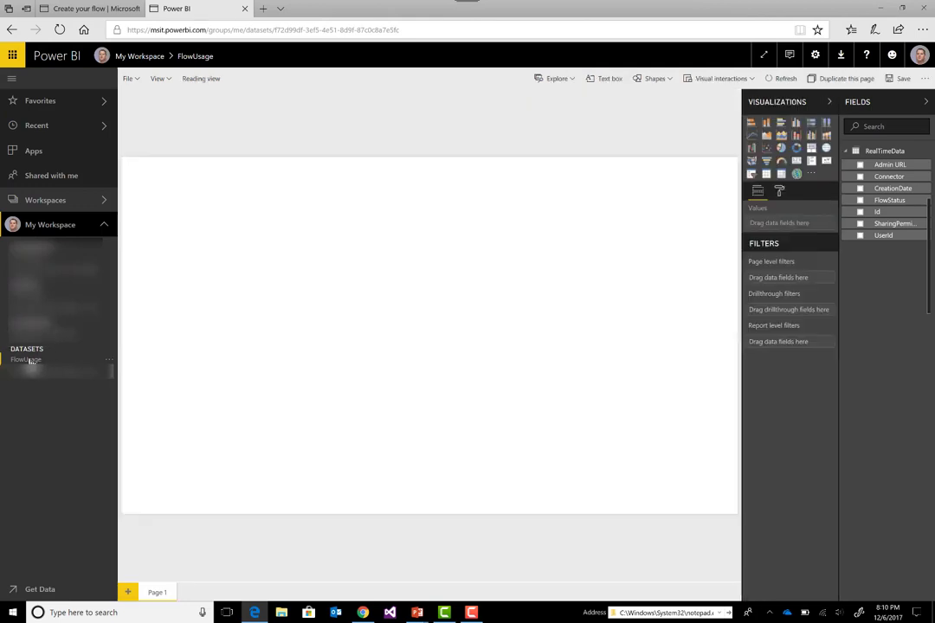
left_click(12, 79)
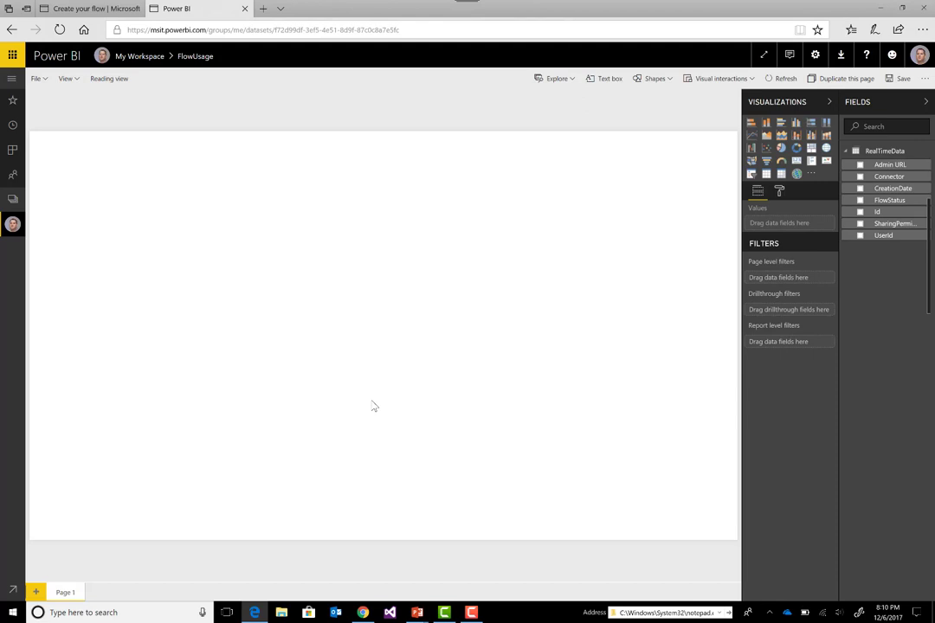
left_click(766, 175)
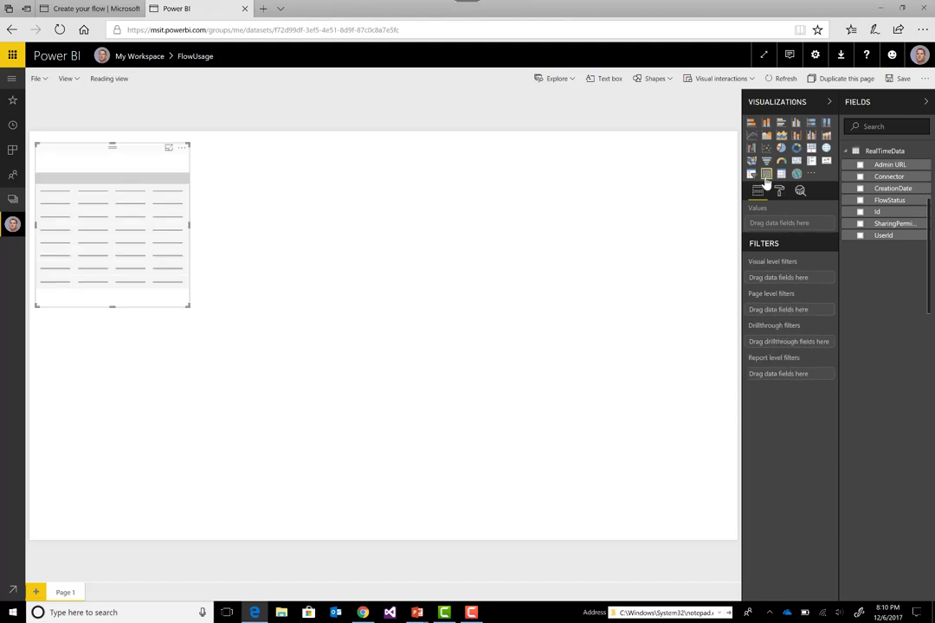
left_click_drag(66, 150, 70, 375)
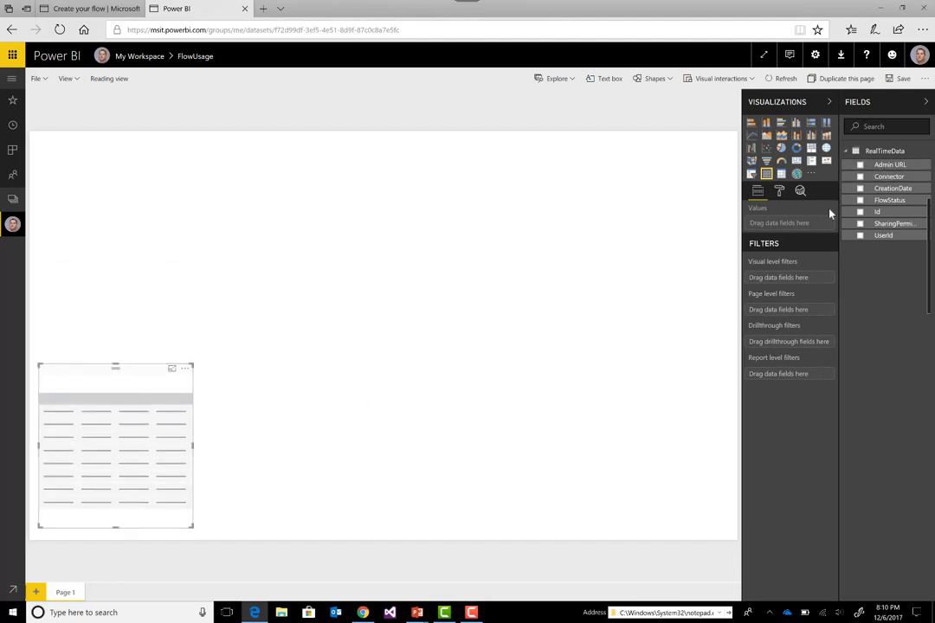
Add all seven RealTimeData fields, Admin URL through UserId, and widen the table so UserId fits.
left_click(860, 164)
left_click(860, 177)
left_click(860, 188)
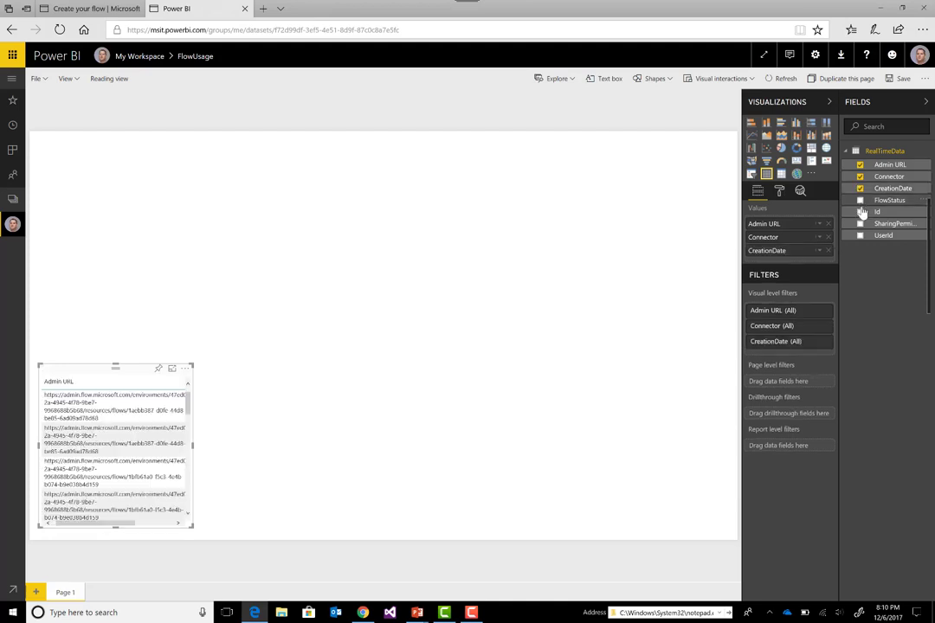
left_click(860, 200)
left_click(859, 211)
left_click(859, 223)
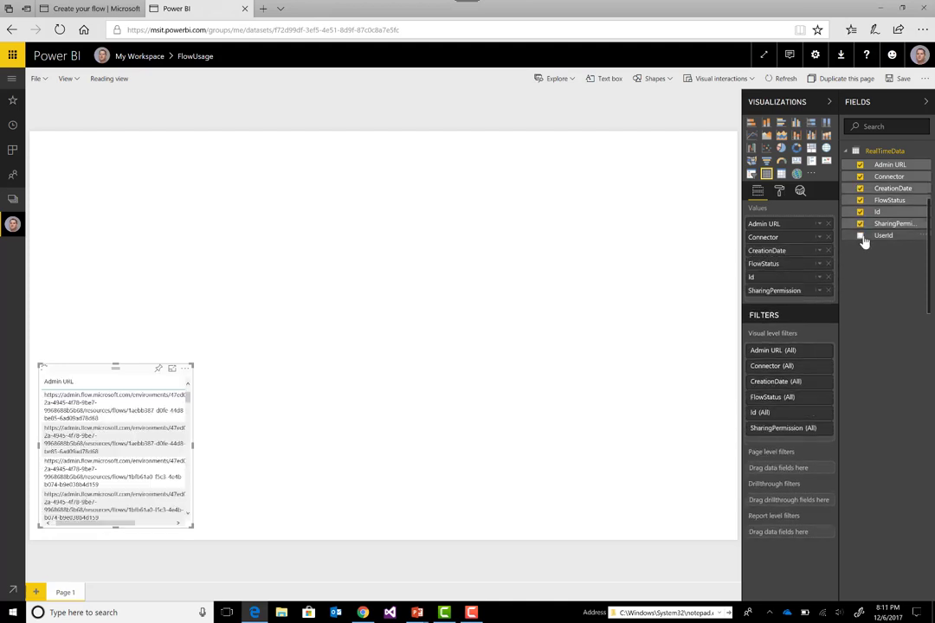
left_click(860, 235)
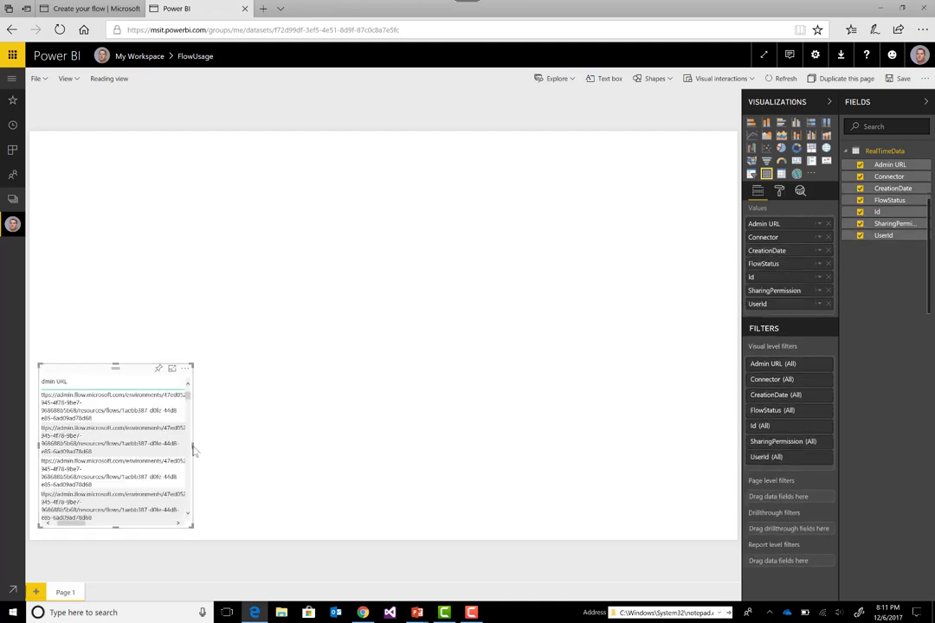
left_click_drag(194, 448, 549, 436)
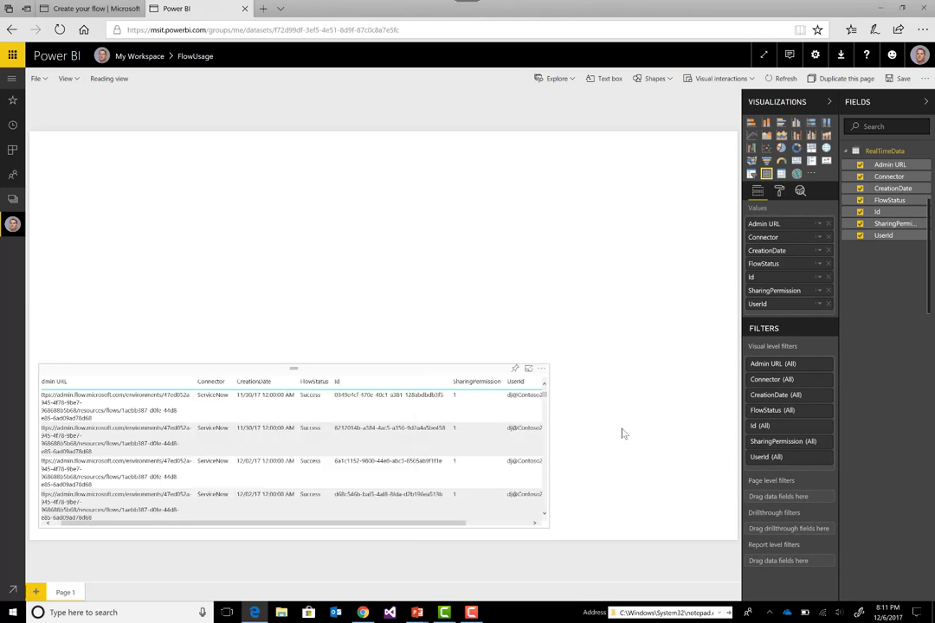
left_click_drag(622, 433, 716, 436)
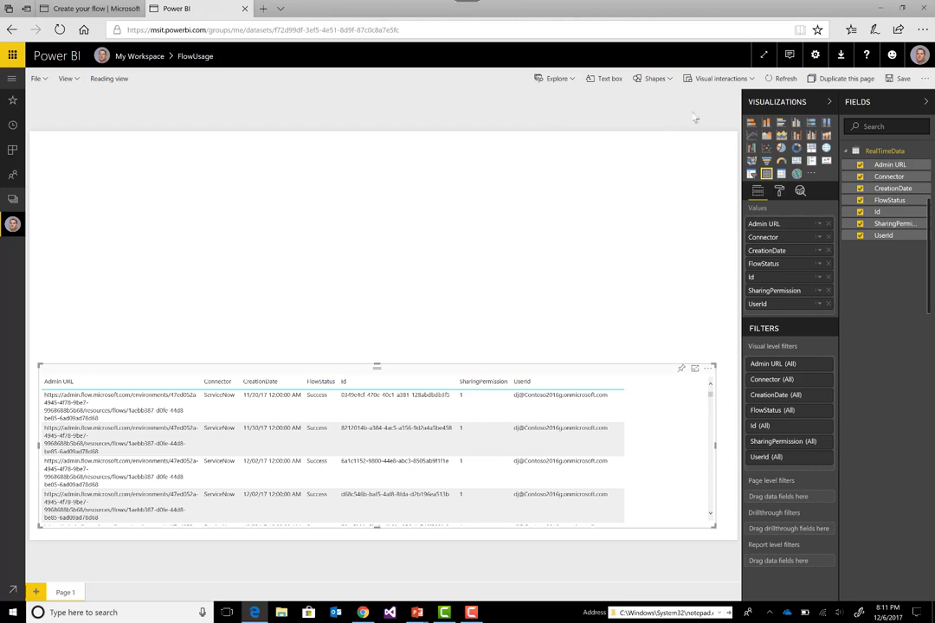
Add a pie chart sliced by Connector to the report.
left_click(667, 135)
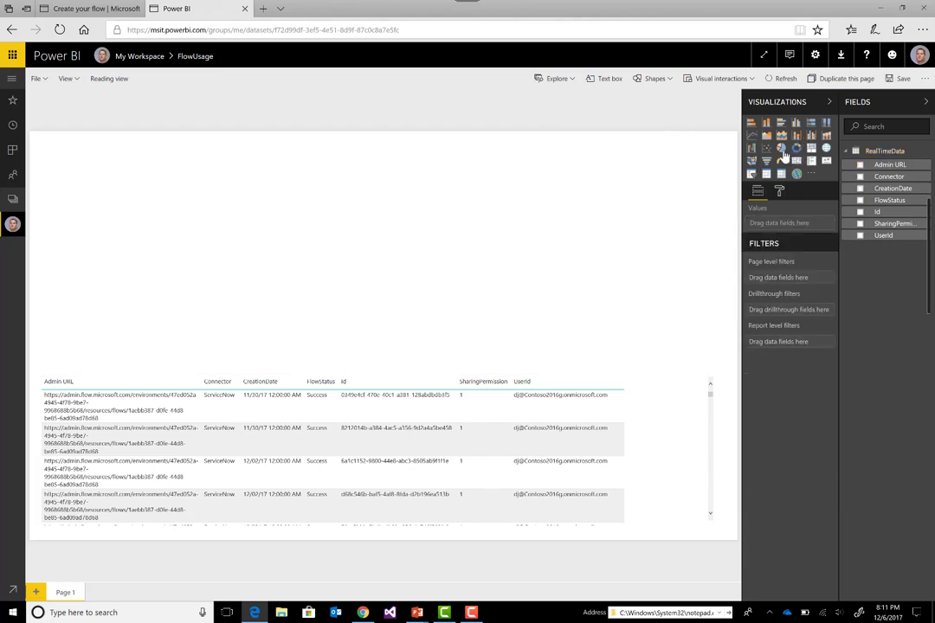
left_click(782, 150)
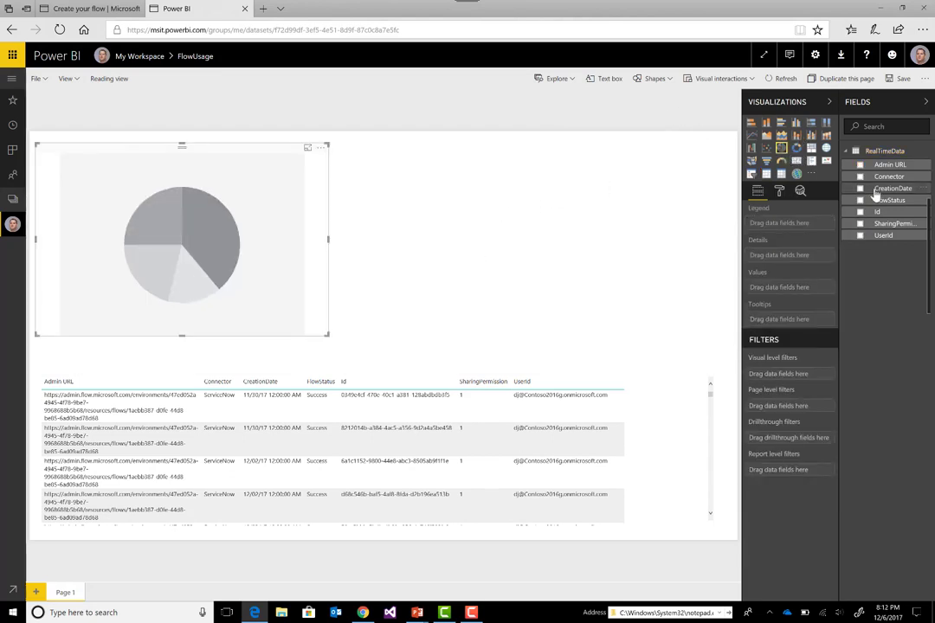
left_click_drag(886, 182, 779, 259)
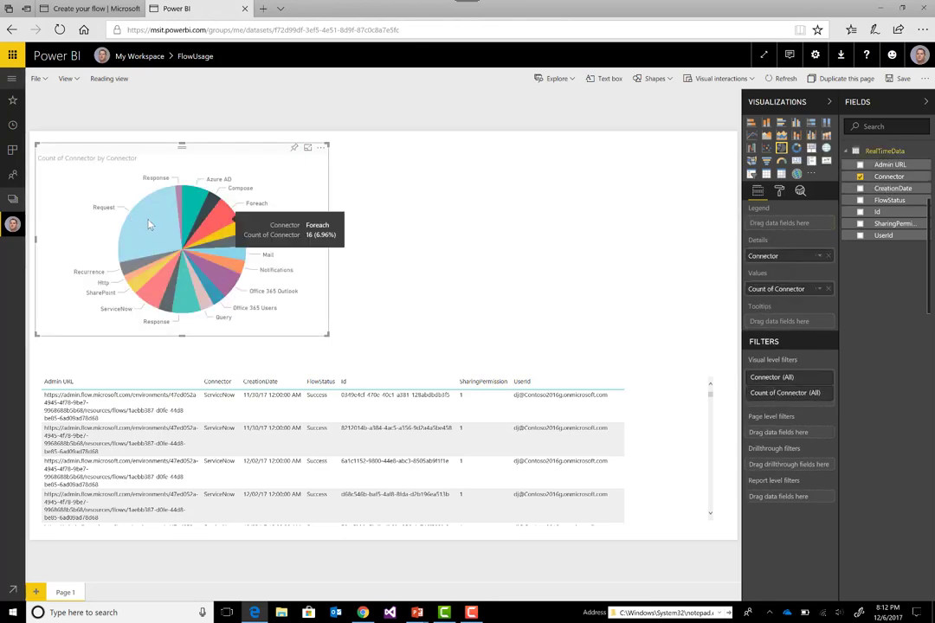
Add a Card visual showing UserId as Count (Distinct).
mouse_move(149, 225)
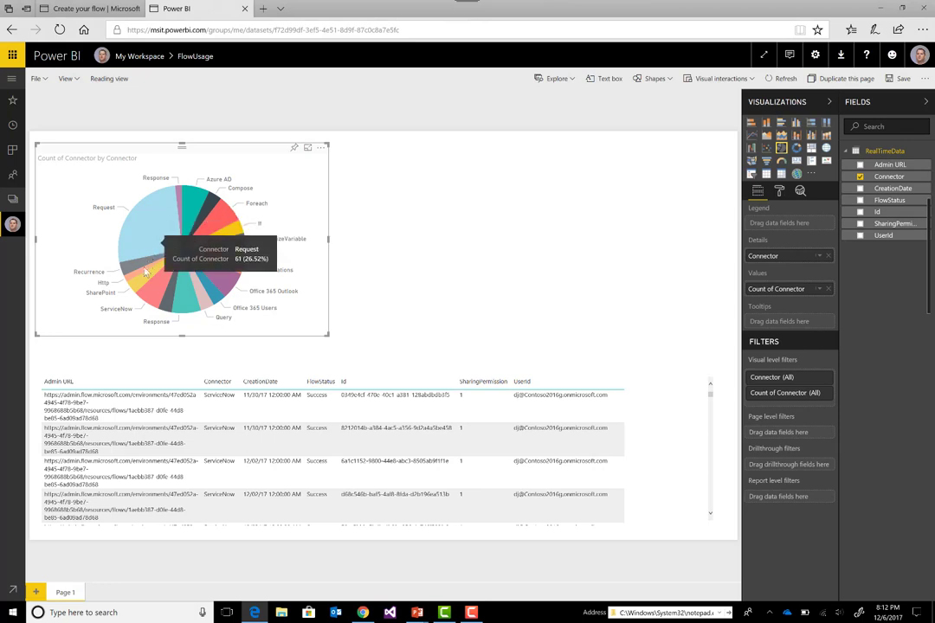
mouse_move(142, 288)
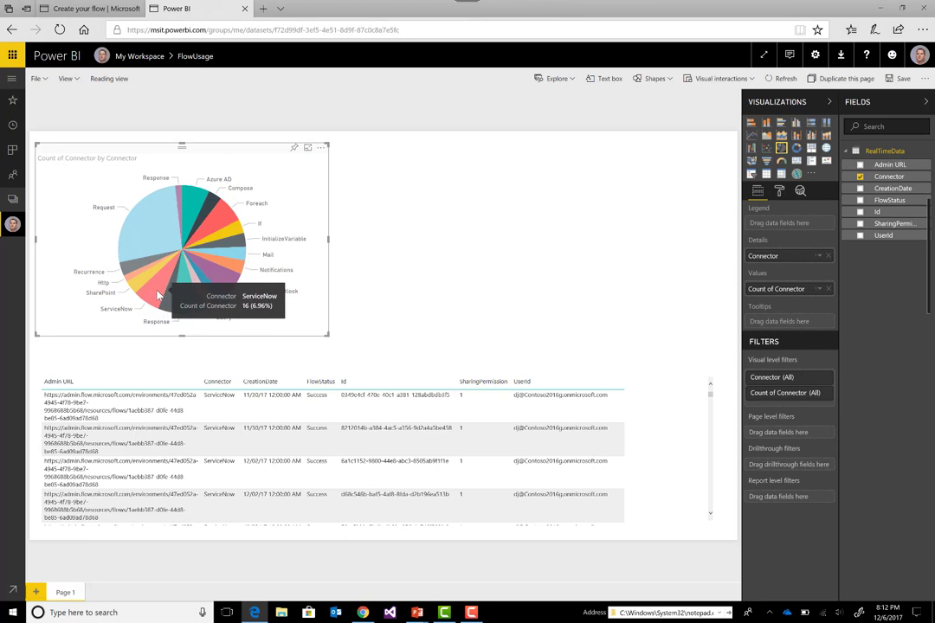
mouse_move(184, 300)
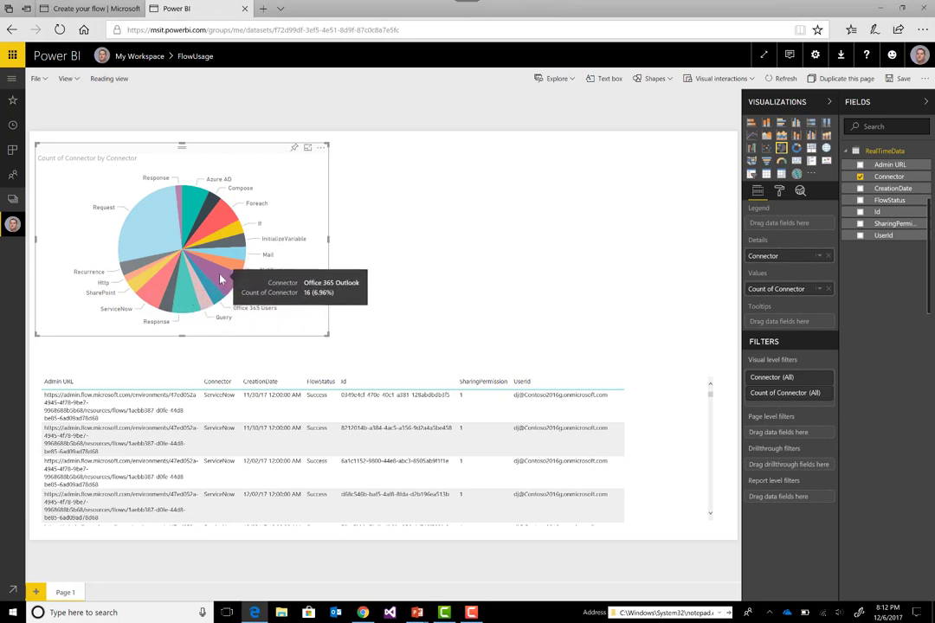
left_click(666, 328)
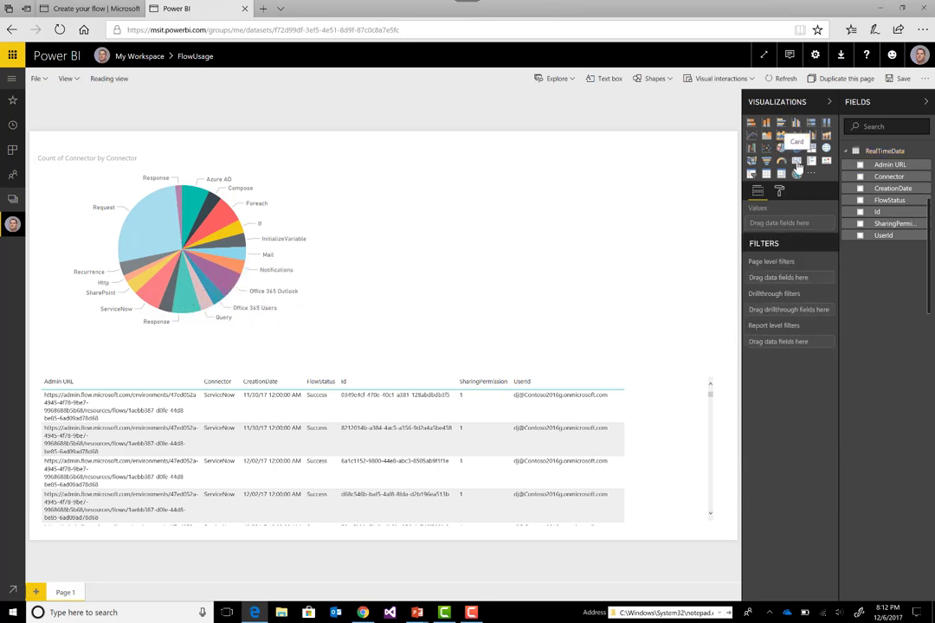
left_click(798, 165)
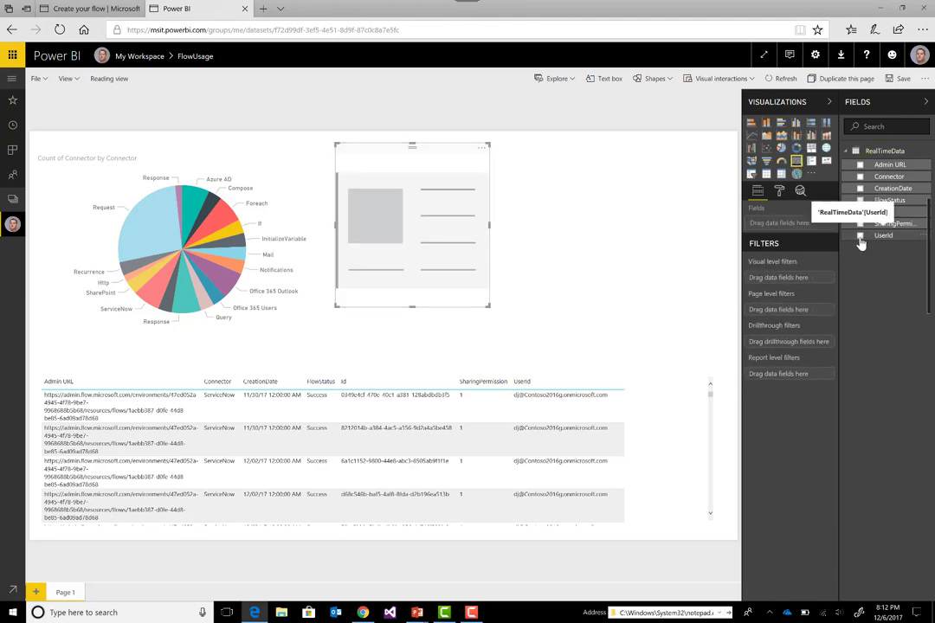
left_click(860, 237)
left_click(825, 223)
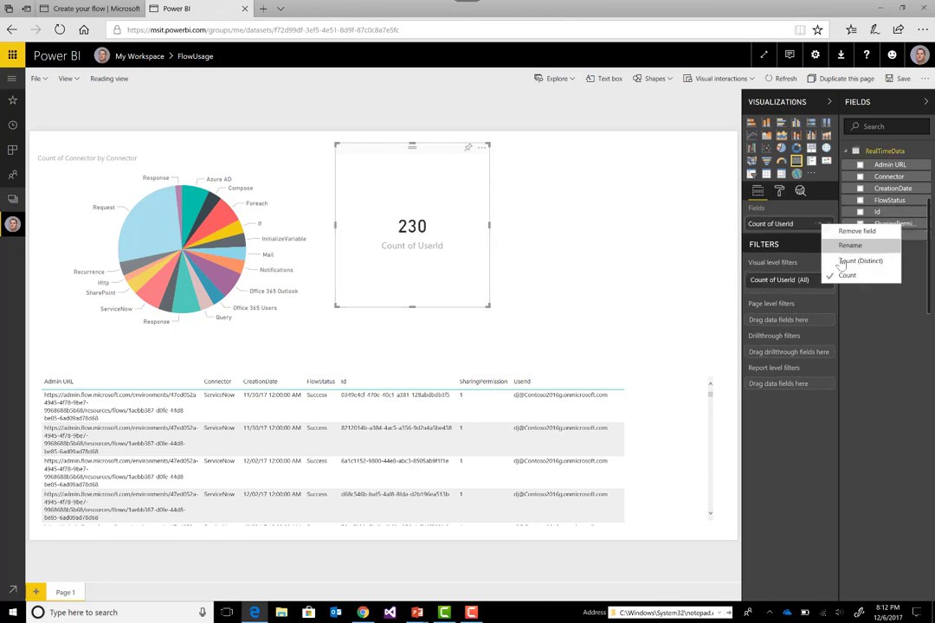
left_click(842, 262)
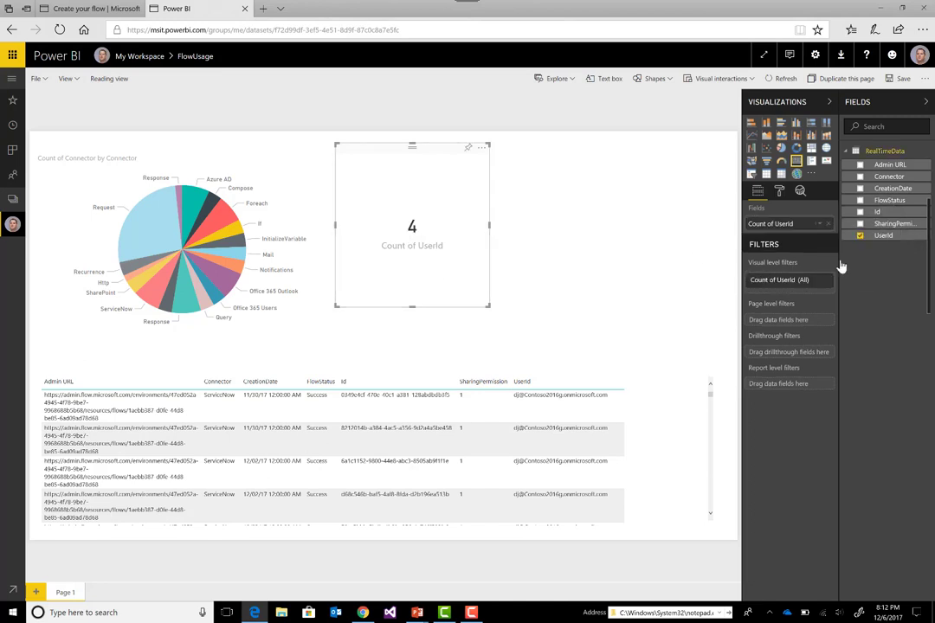
left_click(611, 283)
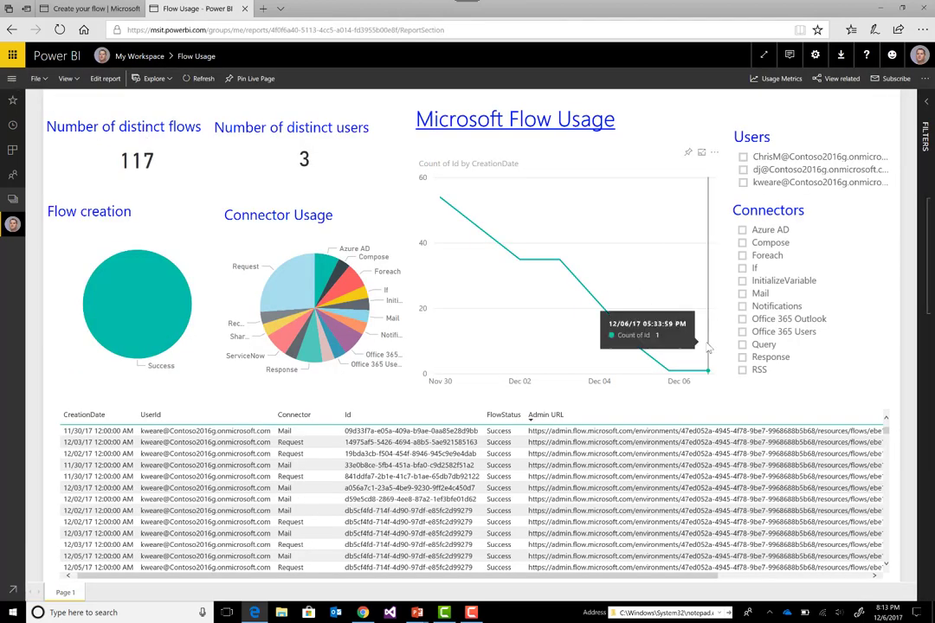
Select entries in the Users slicer, settling on a user with 72 distinct flows.
left_click(743, 171)
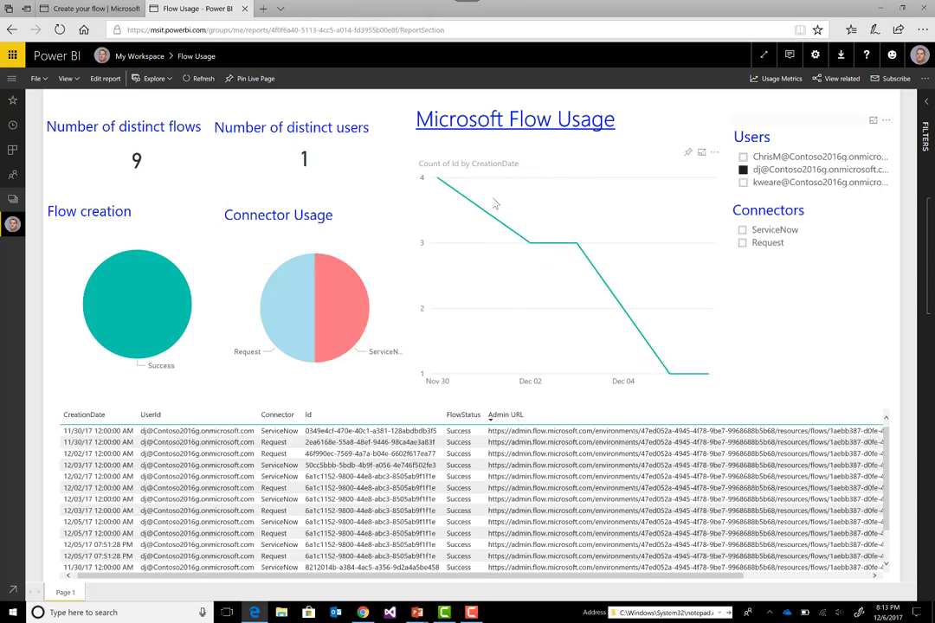
mouse_move(294, 318)
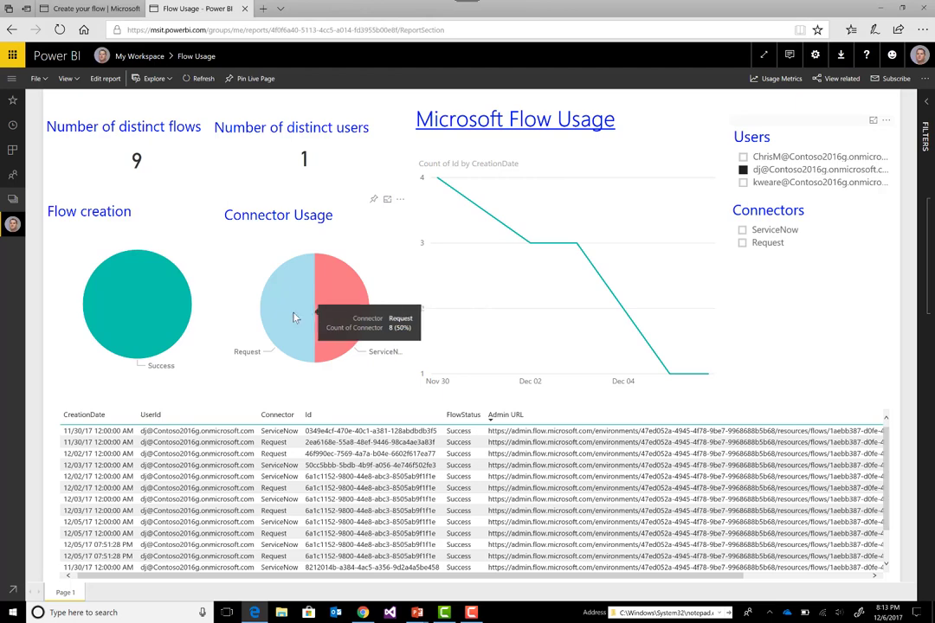
left_click(742, 182)
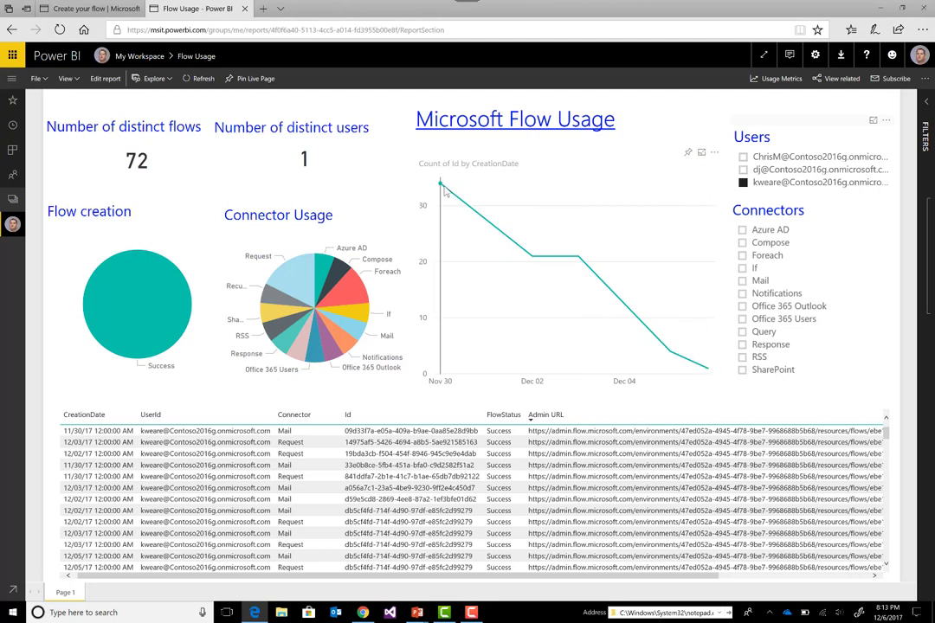
mouse_move(445, 192)
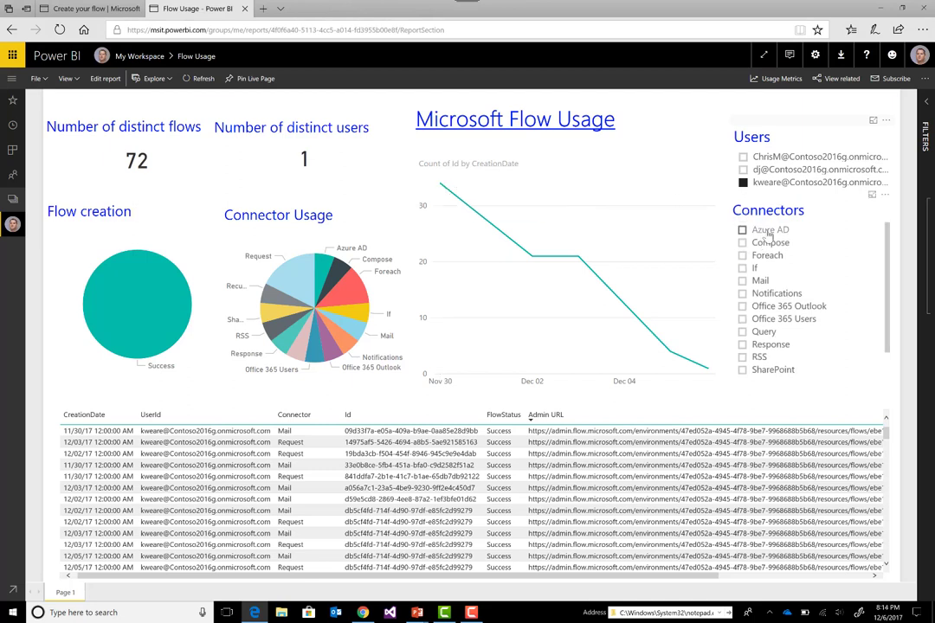
Cycle the Connectors slicer through Azure AD, Mail and If, ending on Foreach with 10 flows.
scroll(777, 297, "down", 3)
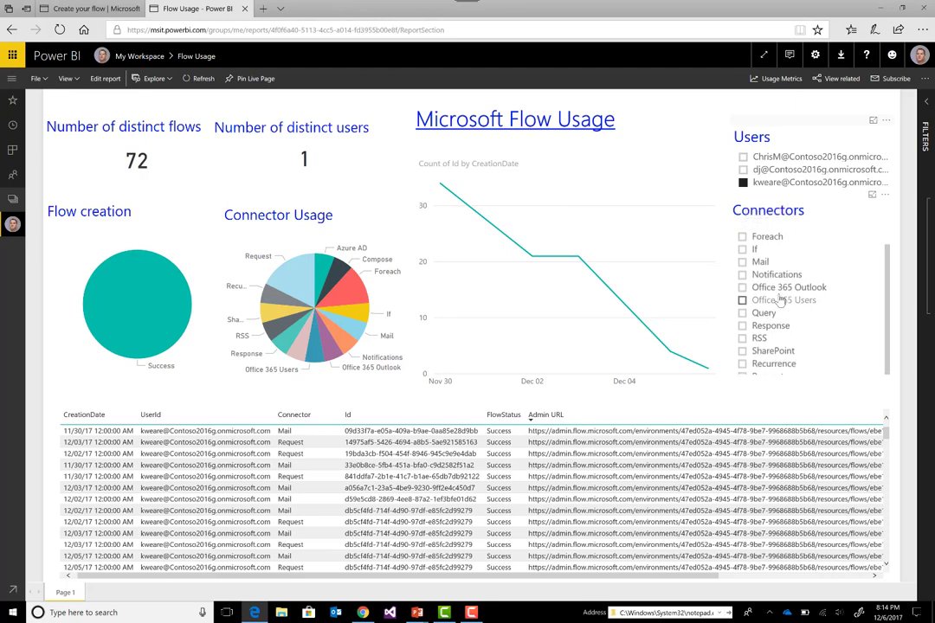
scroll(777, 264, "up", 3)
left_click(770, 232)
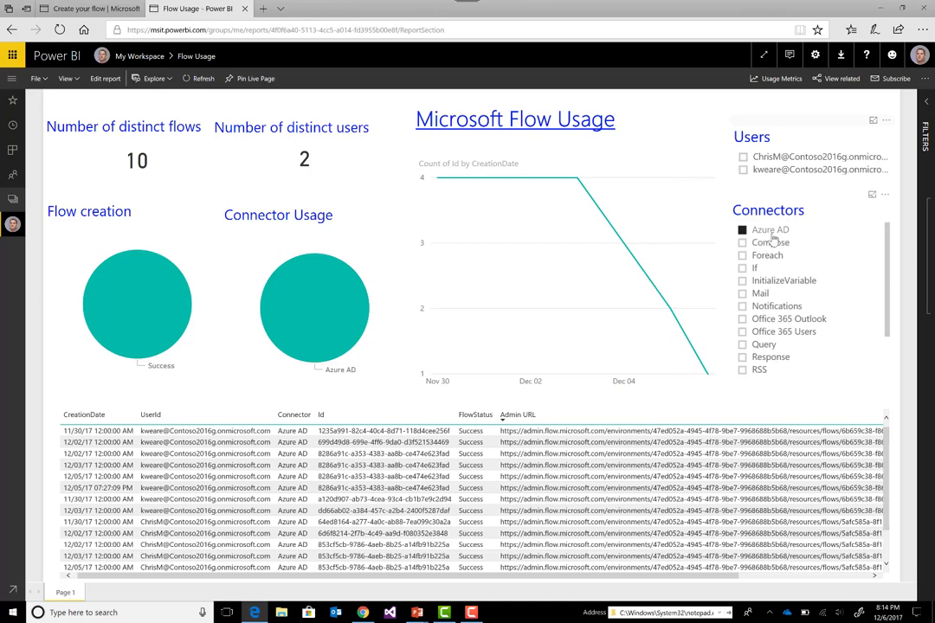
left_click(758, 296)
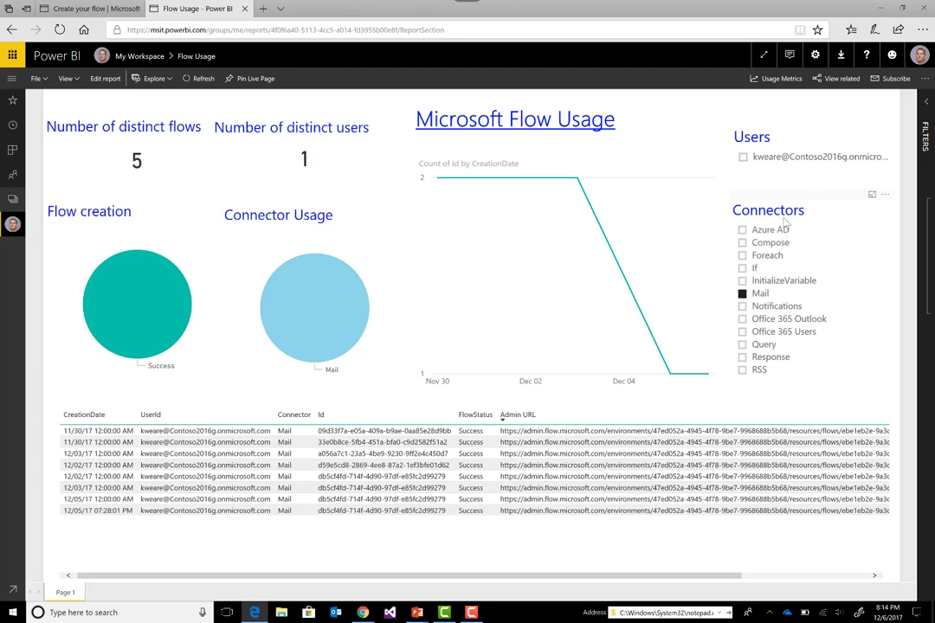
left_click(743, 269)
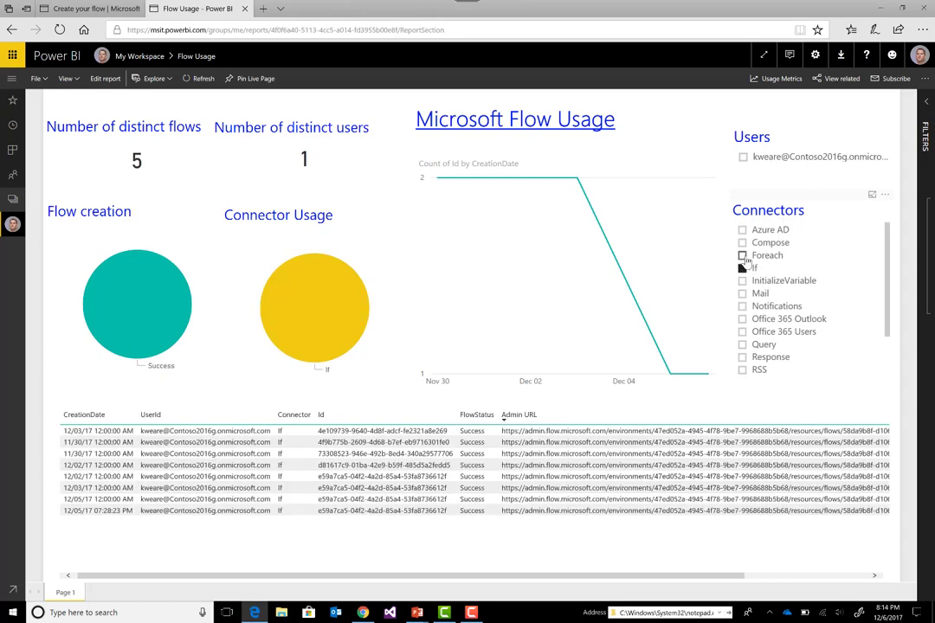
left_click(743, 256)
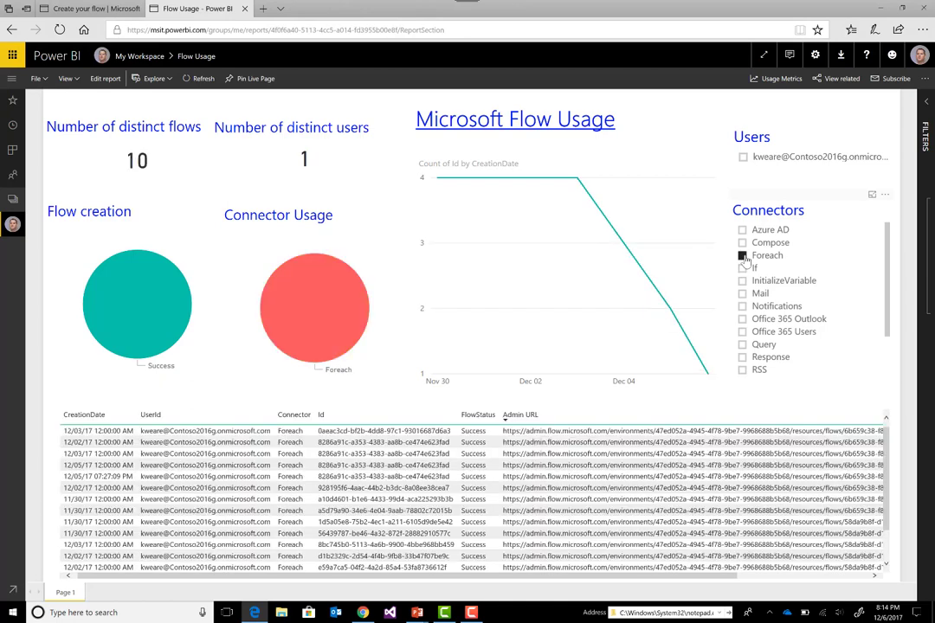
scroll(801, 317, "down", 2)
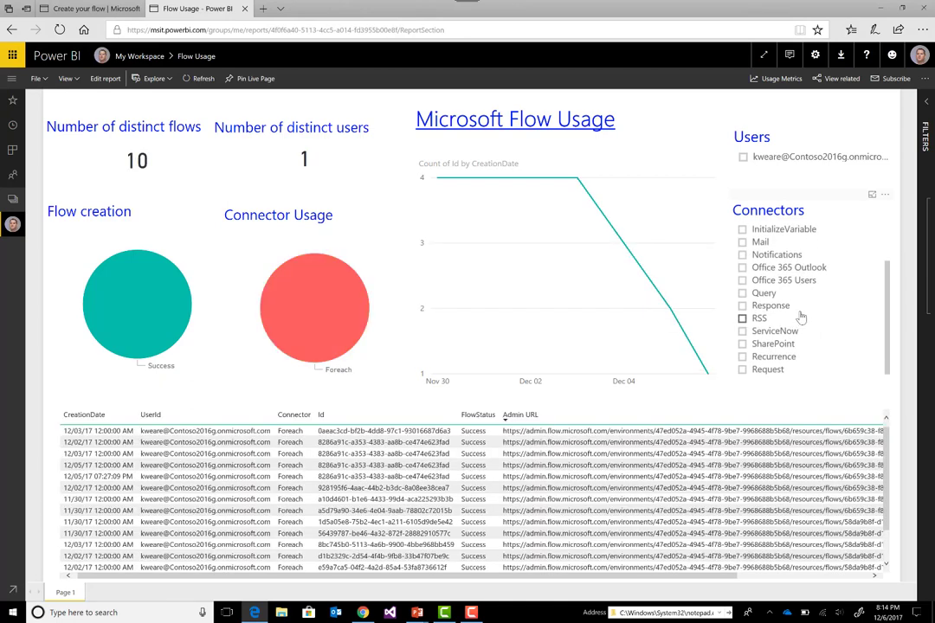